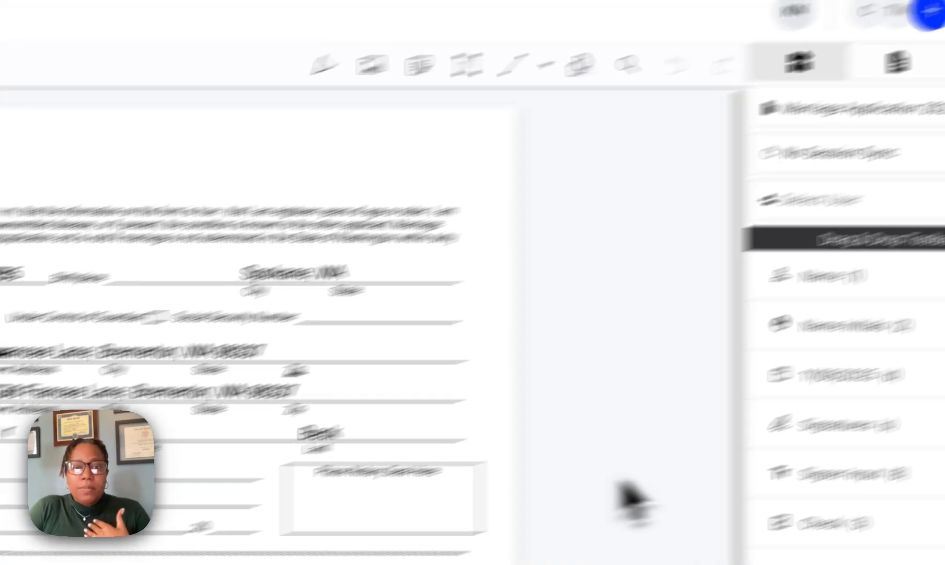
- Add a text input for the primary signer with the hint SSN and place it on the first affidavit's Social Security Number line
mouse_move(791, 52)
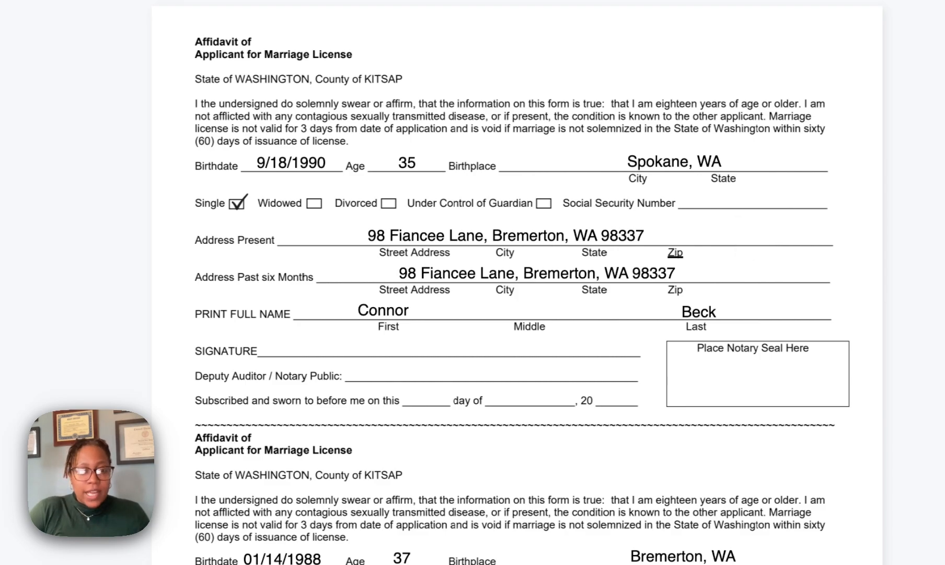
left_click(748, 235)
left_click(567, 378)
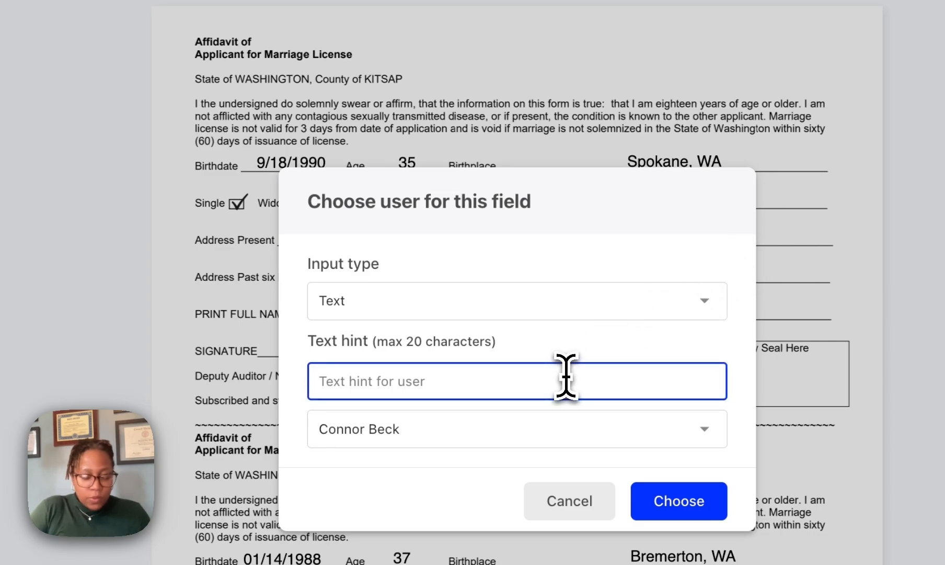
type("SSN")
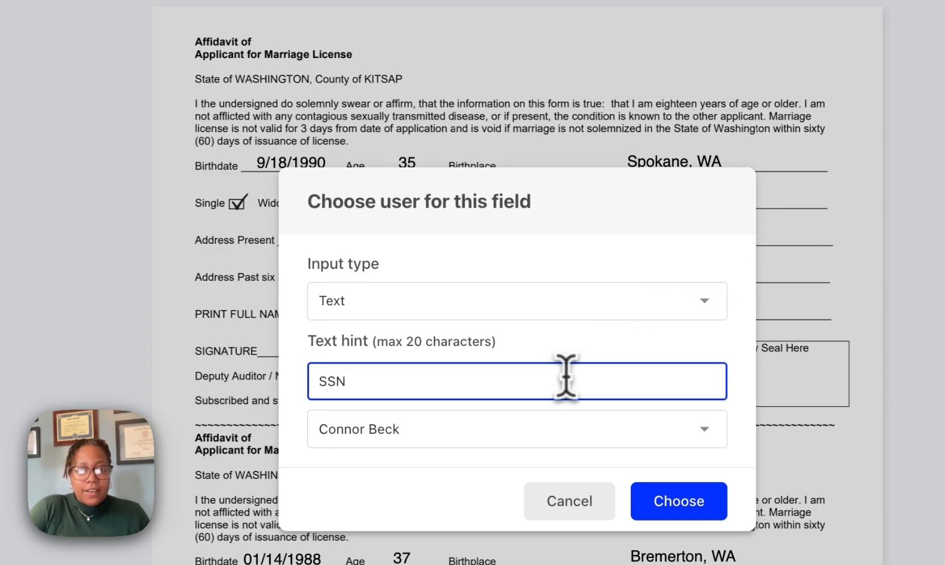
left_click(695, 502)
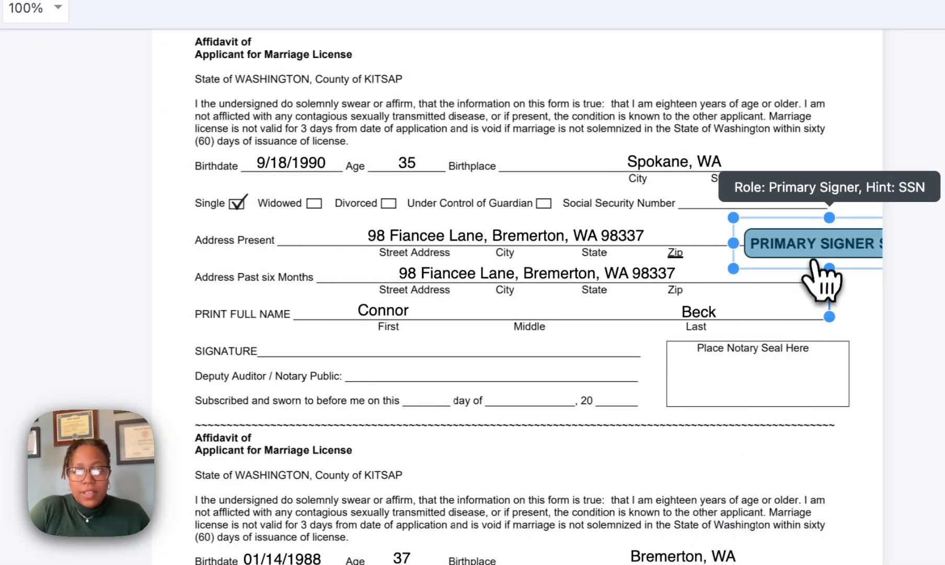
left_click_drag(761, 264, 735, 209)
left_click_drag(847, 179, 790, 198)
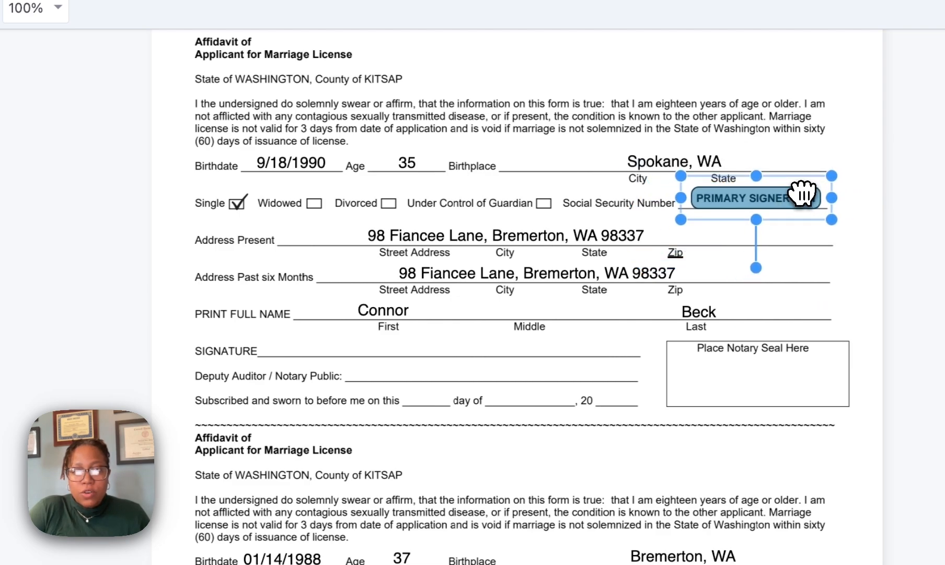
left_click(908, 249)
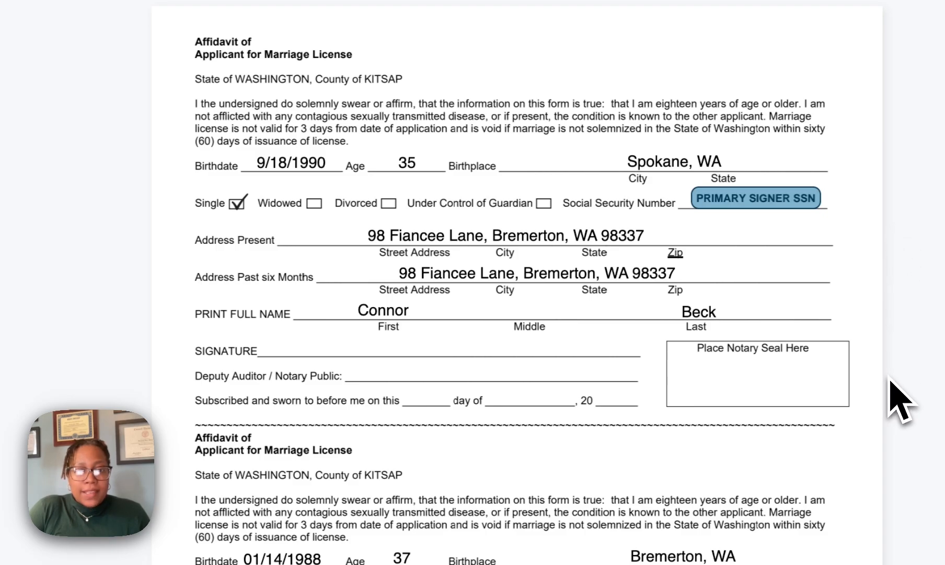
- Place a check mark in the Widowed box of the second affidavit
scroll(900, 398, "down", 3)
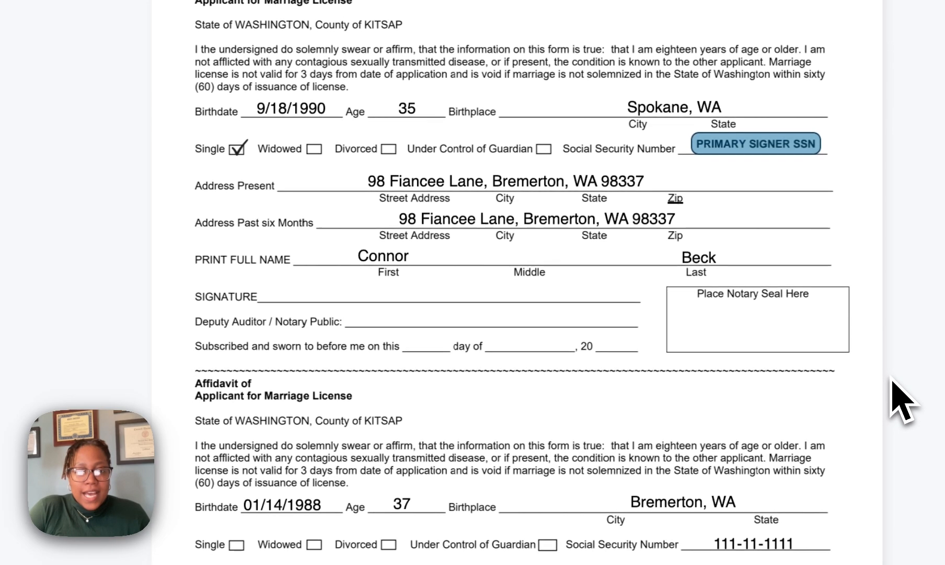
scroll(920, 458, "down", 2)
scroll(918, 499, "down", 1)
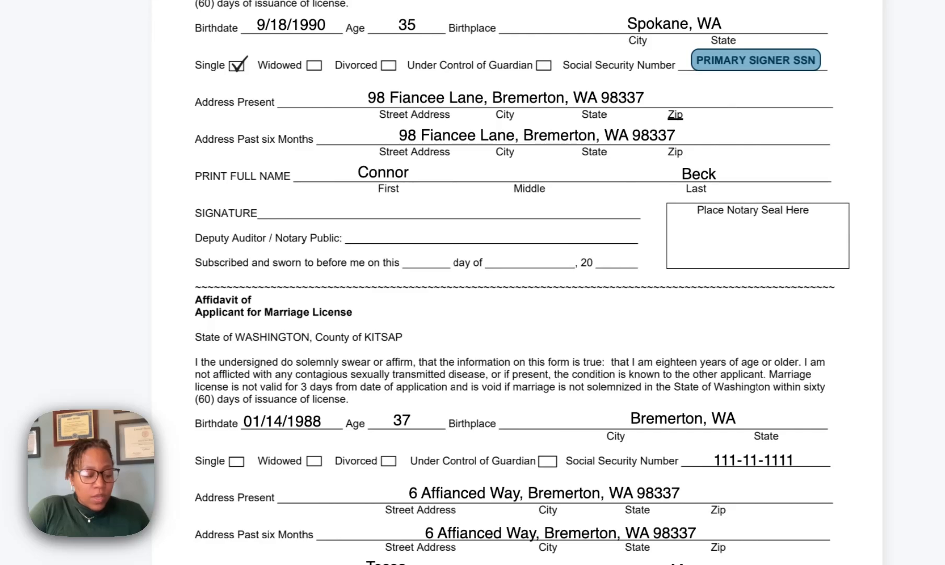
left_click(364, 488)
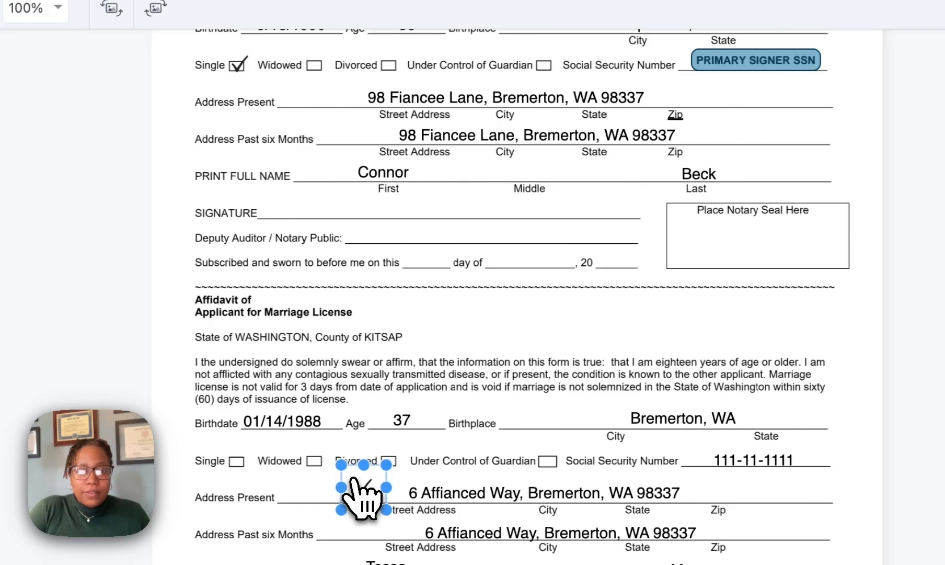
left_click_drag(371, 497, 319, 457)
left_click(352, 500)
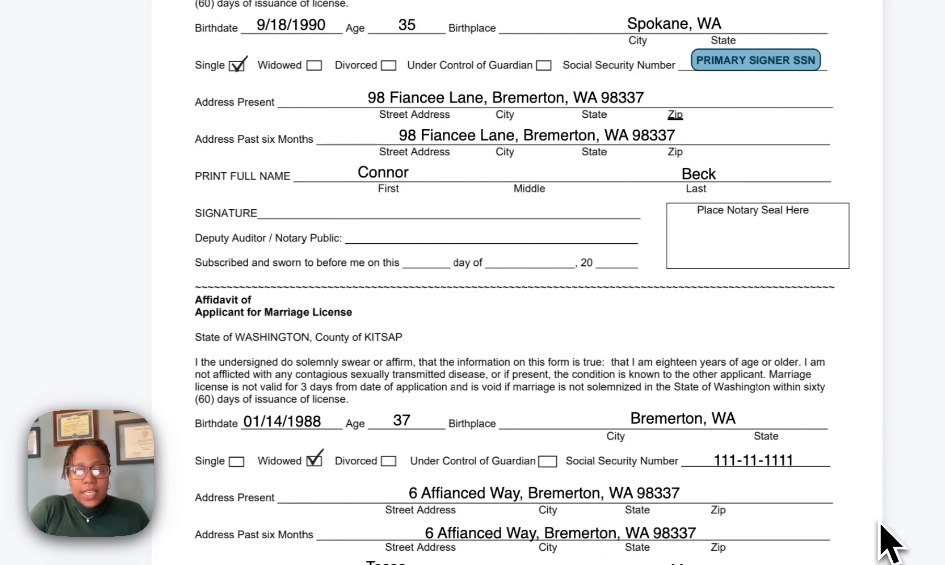
- Add a signature field for the primary signer, shrink it and place it on the first affidavit's SIGNATURE line
scroll(888, 523, "up", 3)
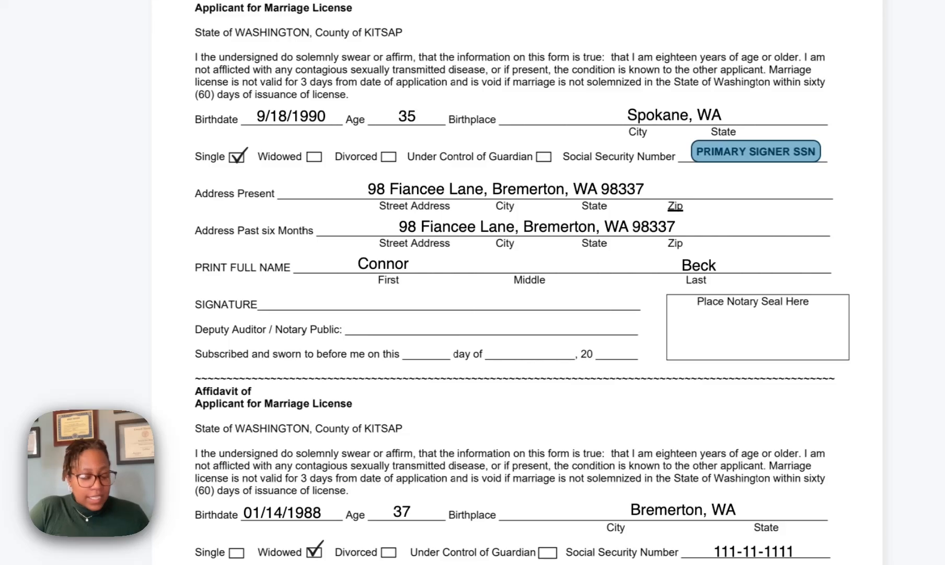
left_click(785, 492)
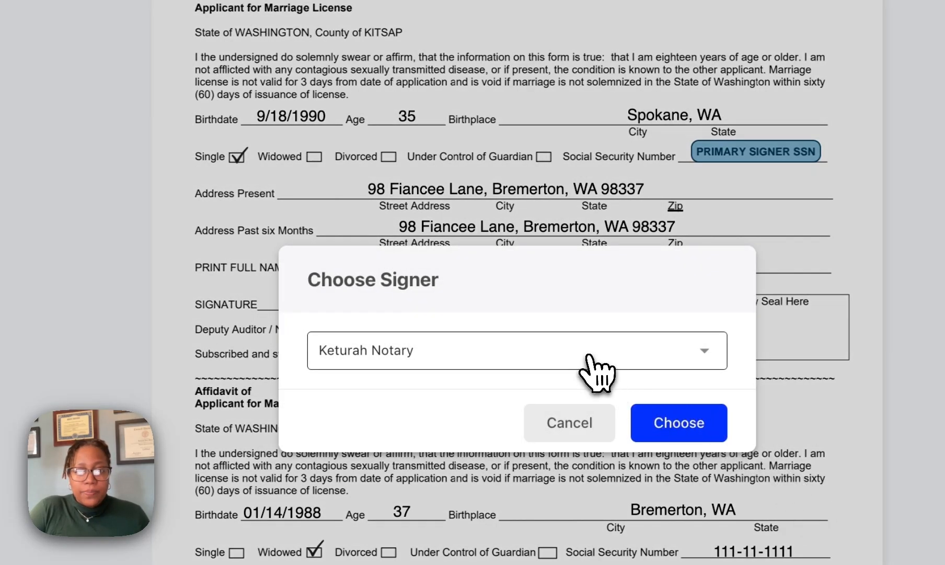
left_click(589, 356)
left_click(567, 387)
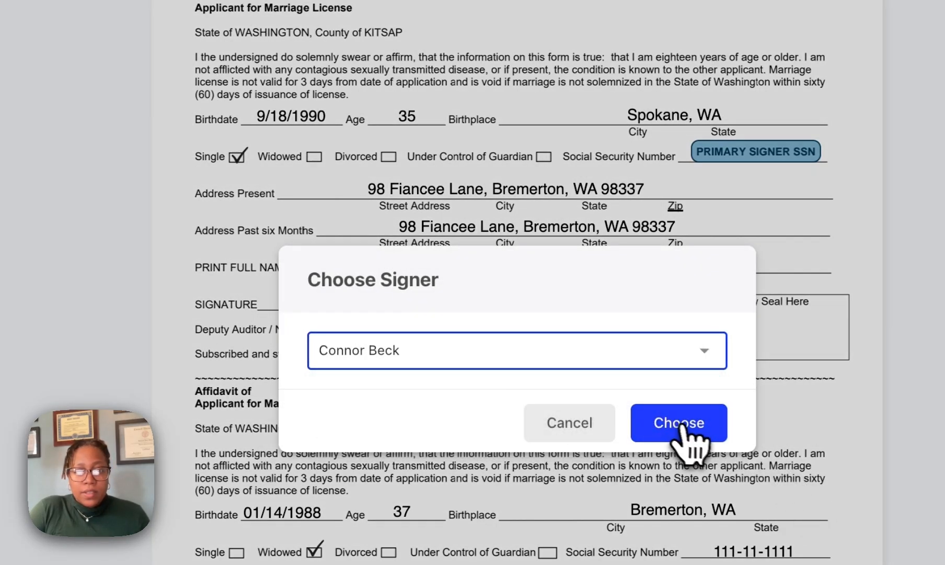
left_click(679, 423)
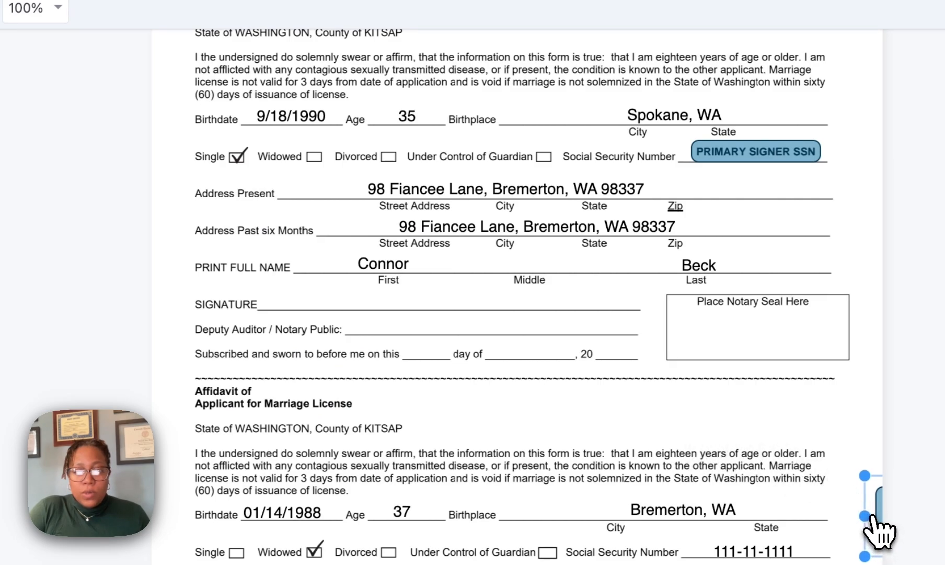
mouse_move(879, 530)
left_mouse_down()
mouse_move(660, 506)
mouse_move(784, 518)
mouse_move(460, 418)
mouse_move(209, 360)
mouse_move(296, 384)
left_mouse_up()
left_click_drag(528, 397, 486, 386)
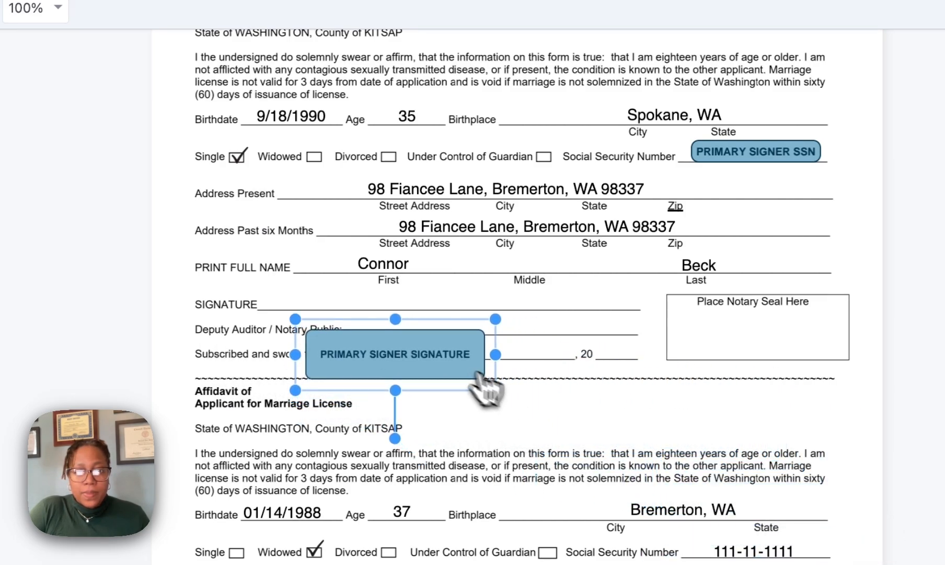
left_click_drag(387, 351, 329, 294)
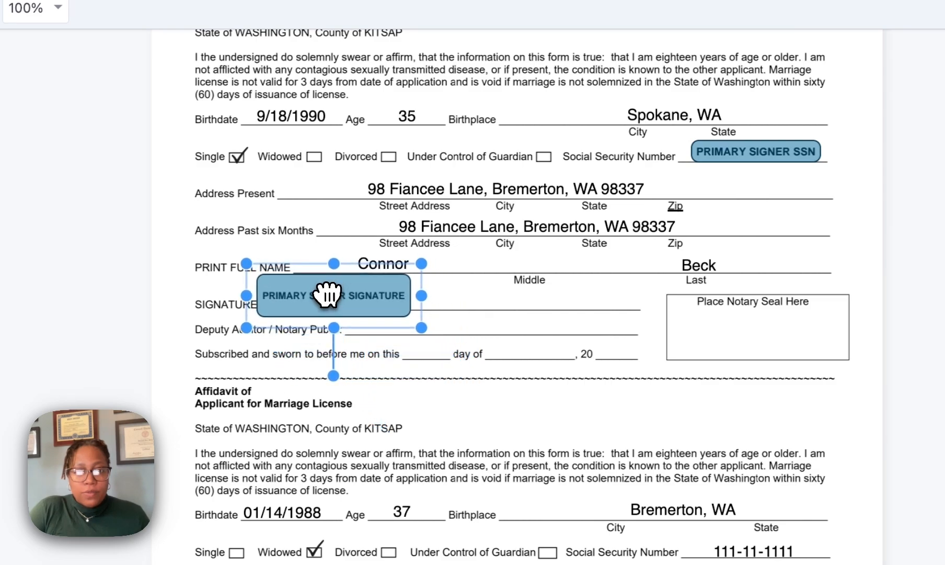
left_click(452, 352)
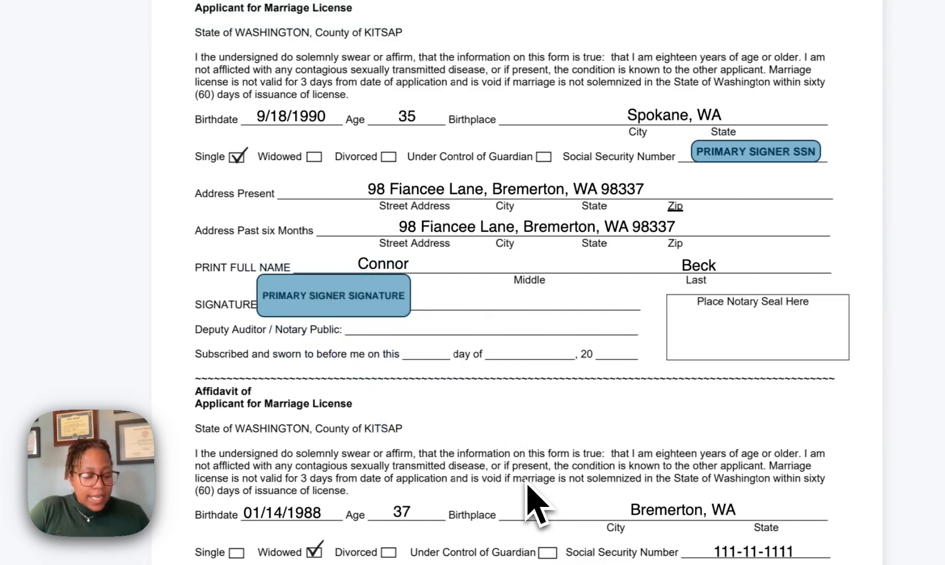
- Insert the notary's name on the Deputy Auditor / Notary Public line of the first affidavit
left_click(479, 483)
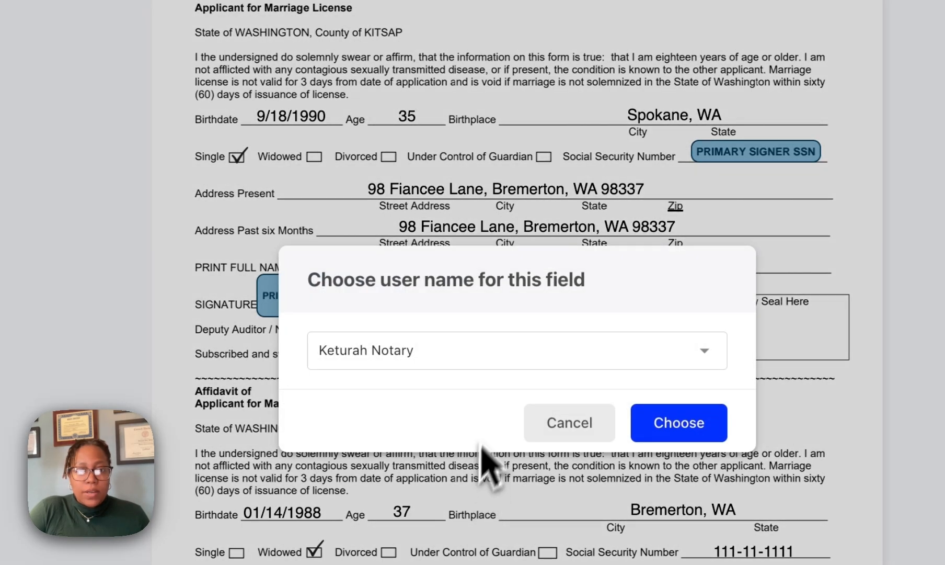
left_click(679, 422)
left_click_drag(594, 499, 450, 333)
left_click(538, 363)
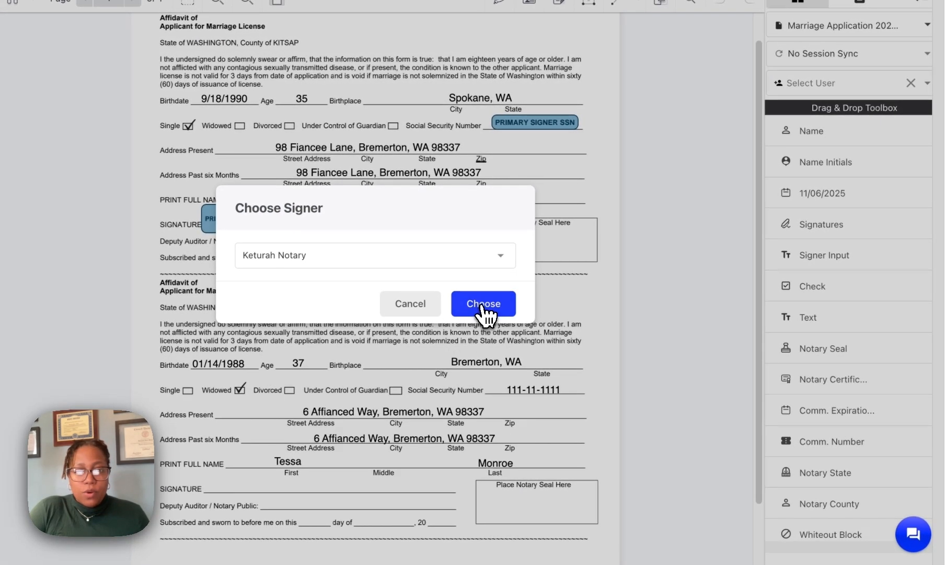
- Adopt the notary's handwritten-style black signature with consent given and place it beside the notary's name on the first affidavit
left_click(485, 310)
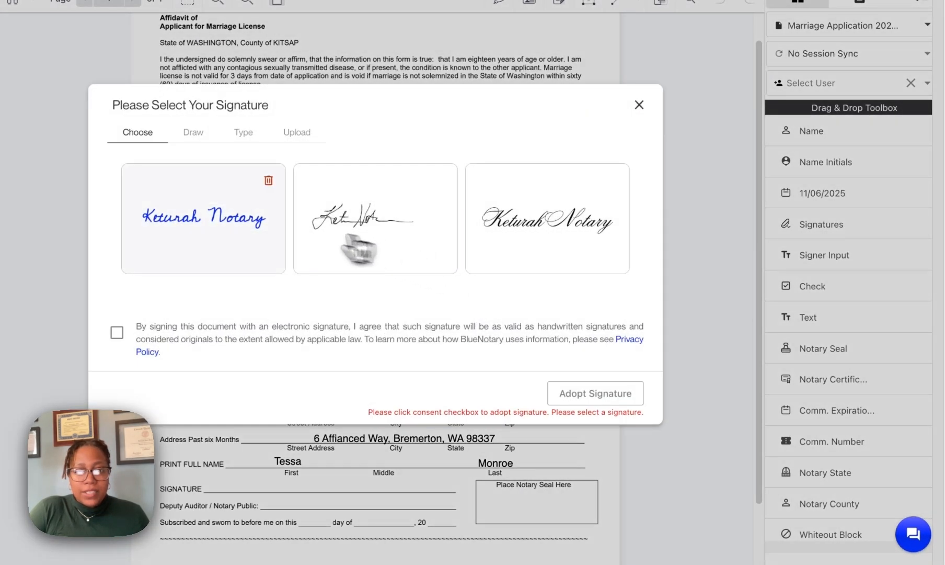
left_click(416, 238)
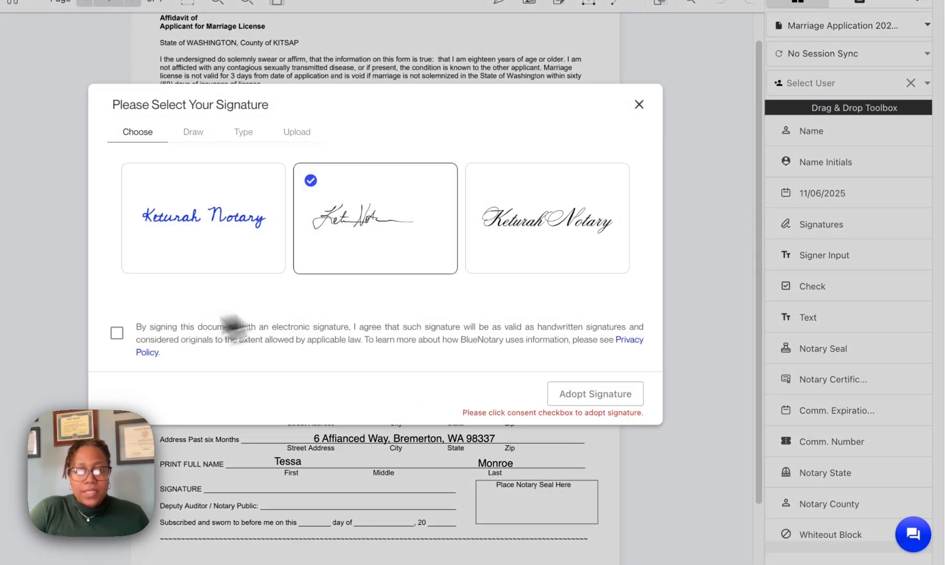
left_click(117, 332)
left_click(591, 401)
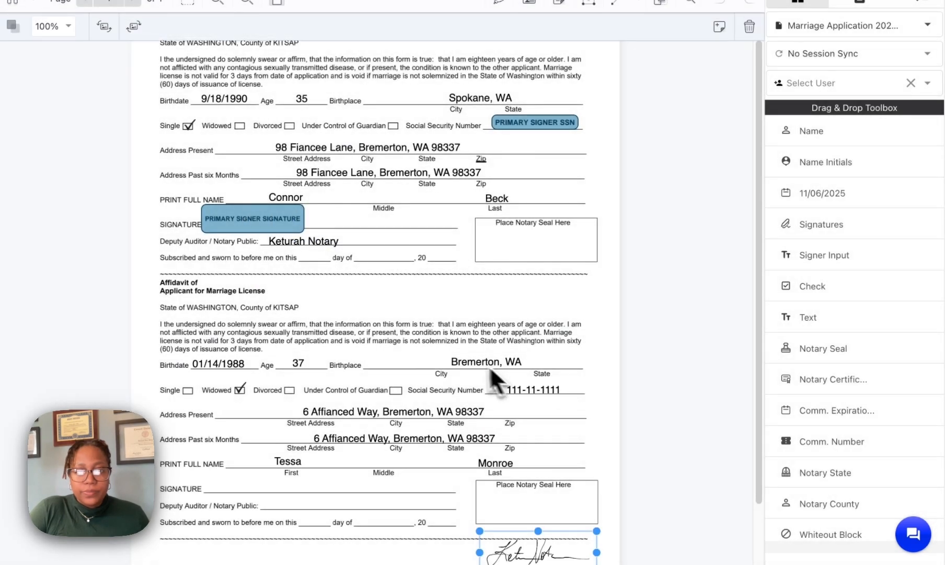
mouse_move(559, 546)
left_mouse_down()
mouse_move(421, 332)
mouse_move(420, 223)
left_mouse_up()
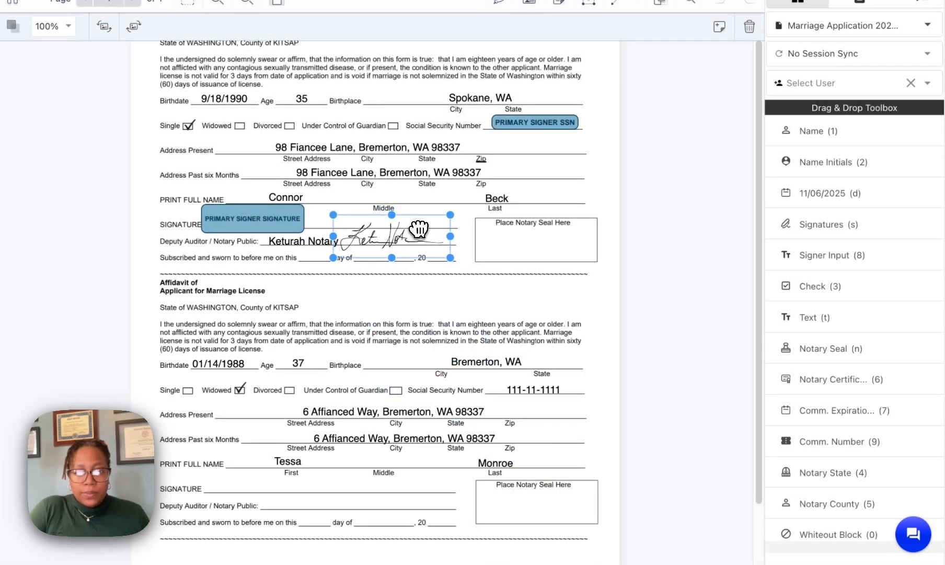
left_click(478, 261)
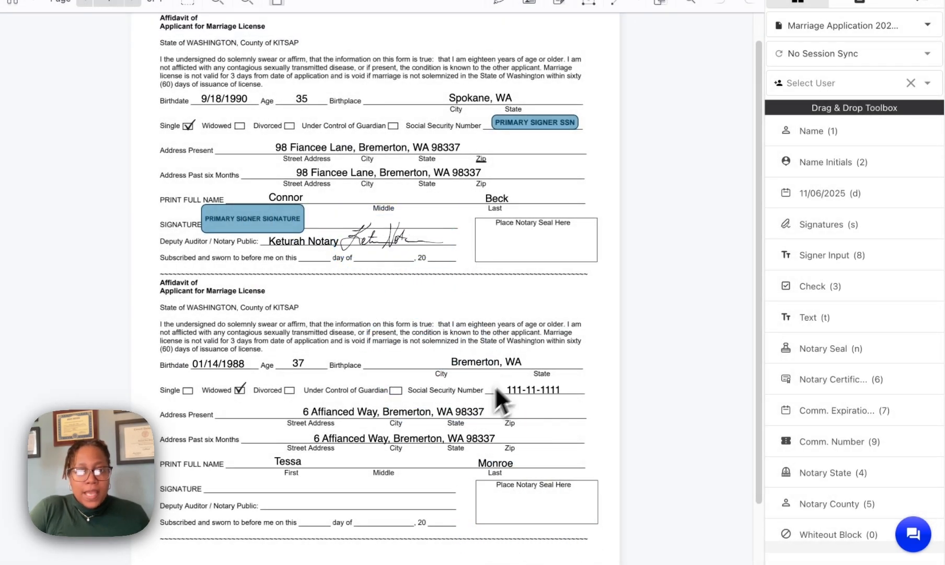
- Fill in the day as 6th and the month as November on the first affidavit's subscribed and sworn line
left_click(375, 308)
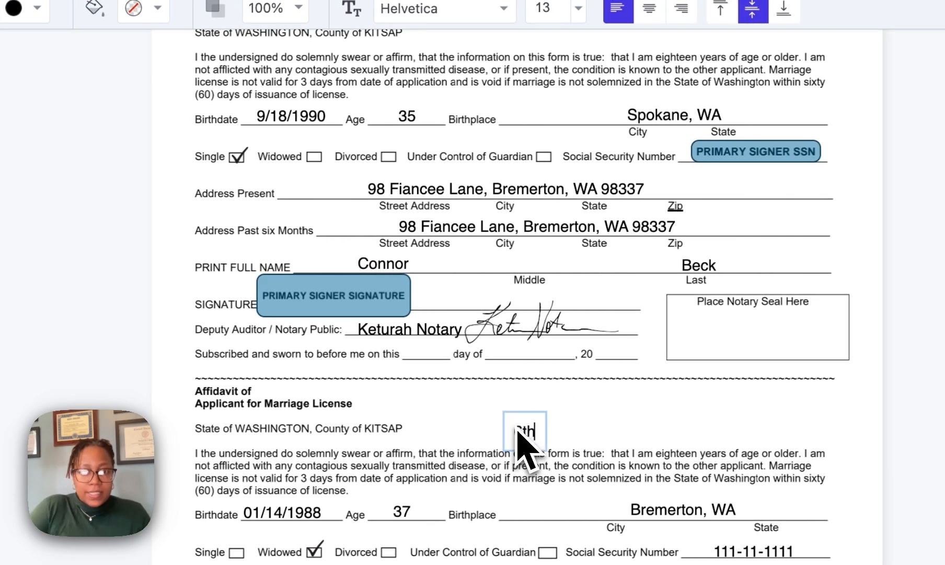
left_click(596, 433)
left_click_drag(532, 437, 435, 360)
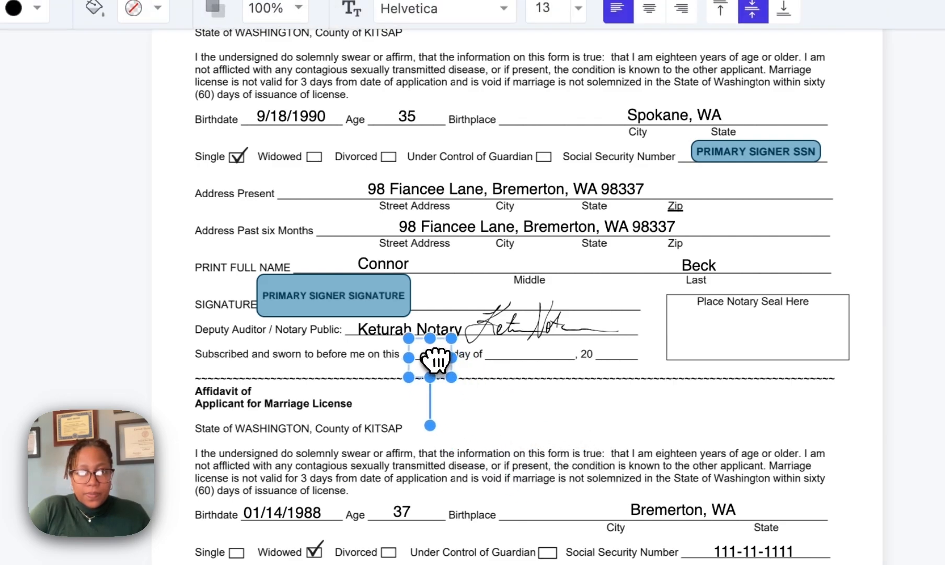
left_click(527, 450)
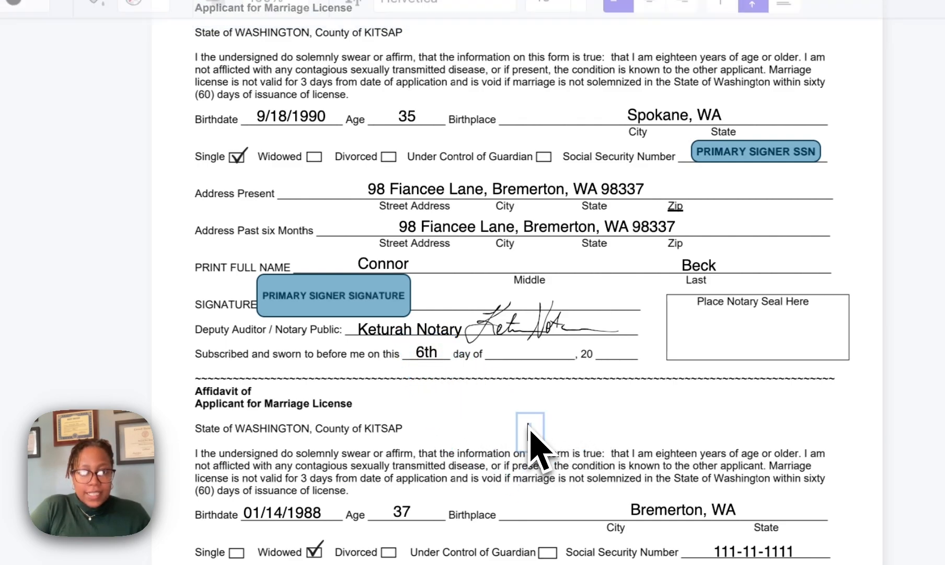
type("November")
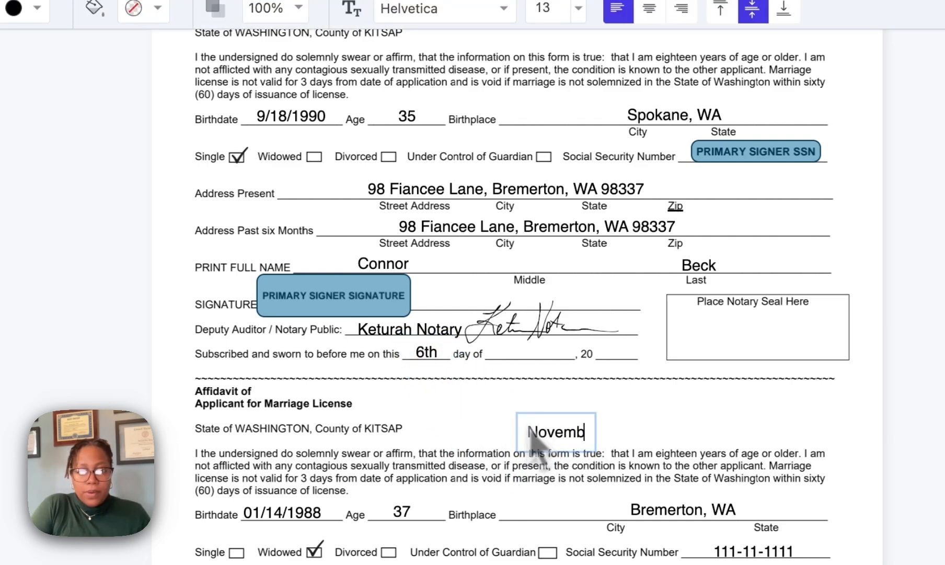
left_click(649, 432)
left_click_drag(584, 430, 544, 349)
left_click(582, 421)
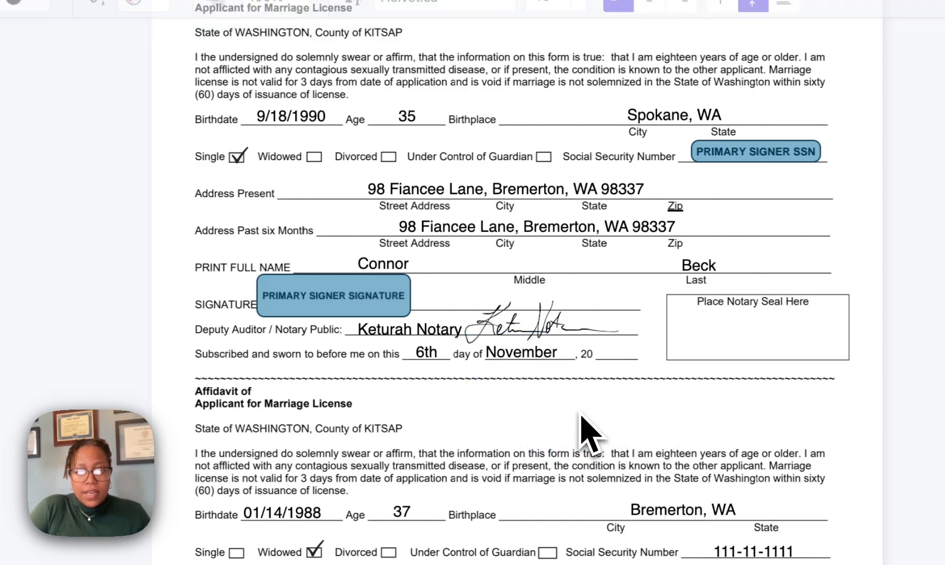
- Add the year 25 after the printed 20 on the first affidavit's subscribed and sworn line
left_click(645, 531)
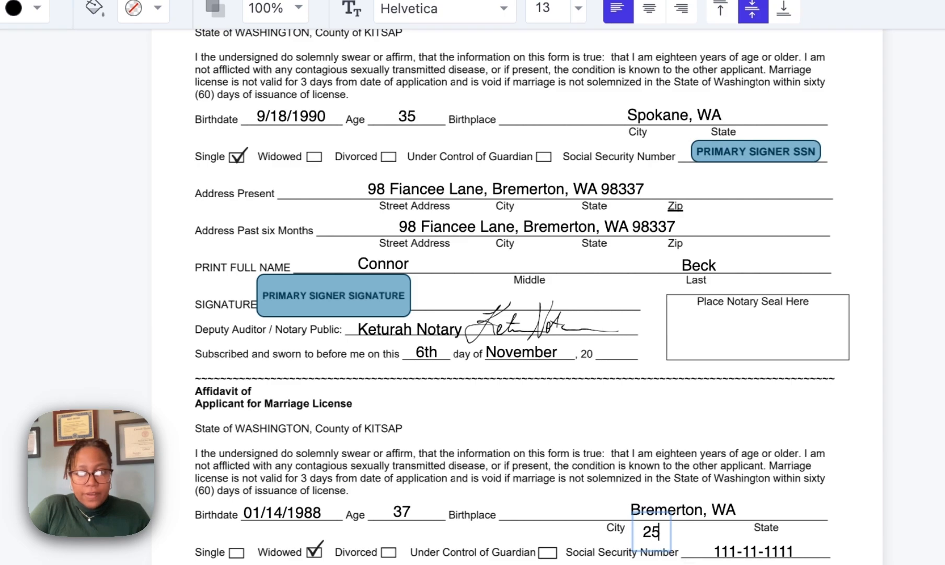
left_click(670, 555)
left_click_drag(656, 535, 622, 352)
left_click(646, 404)
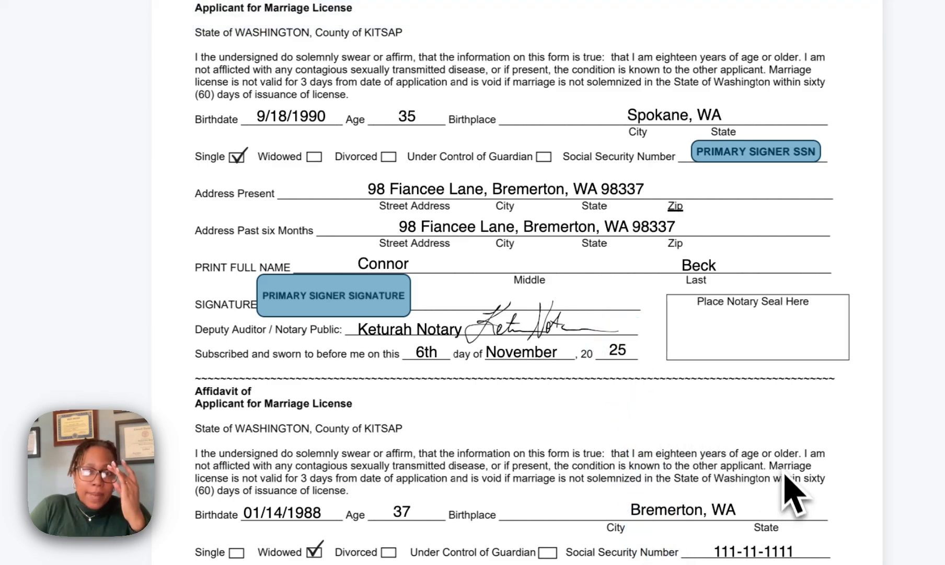
- Insert the notary seal, shrink it and place it over the first affidavit's Place Notary Seal Here box
left_click(827, 513)
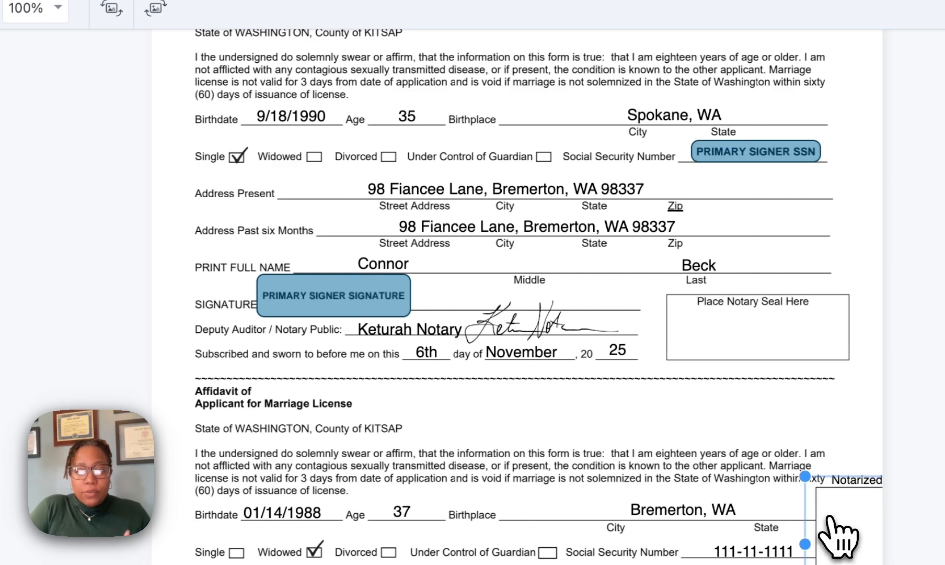
left_click_drag(831, 518, 572, 349)
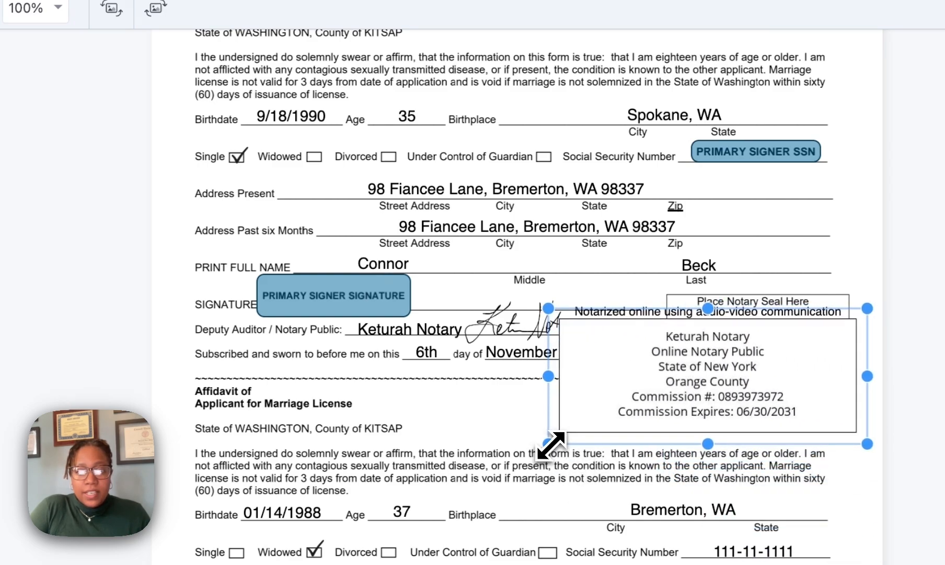
left_click_drag(550, 446, 640, 382)
left_click_drag(796, 386, 797, 356)
left_click(832, 447)
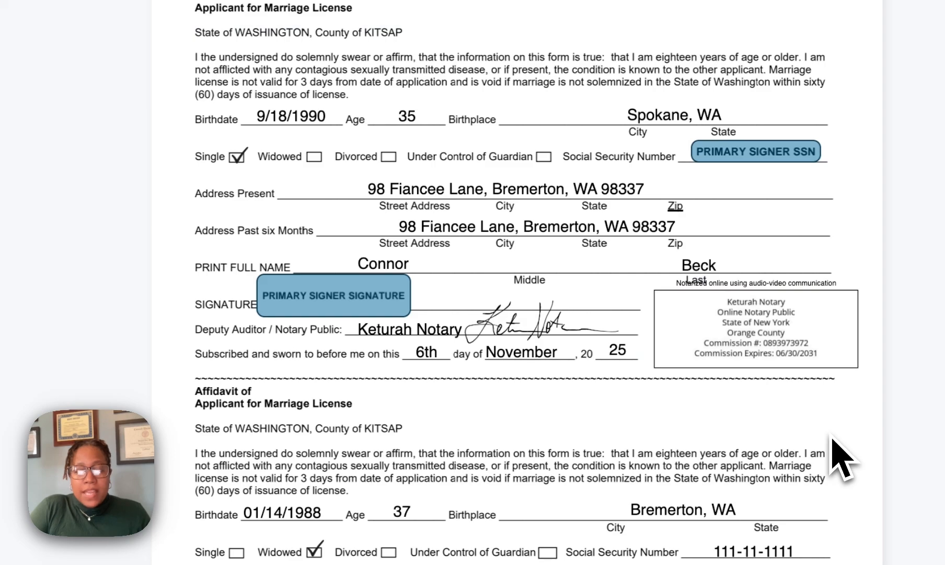
- Add a signature field for the additional signer and place it on the second affidavit's signature line
scroll(526, 283, "down", 3)
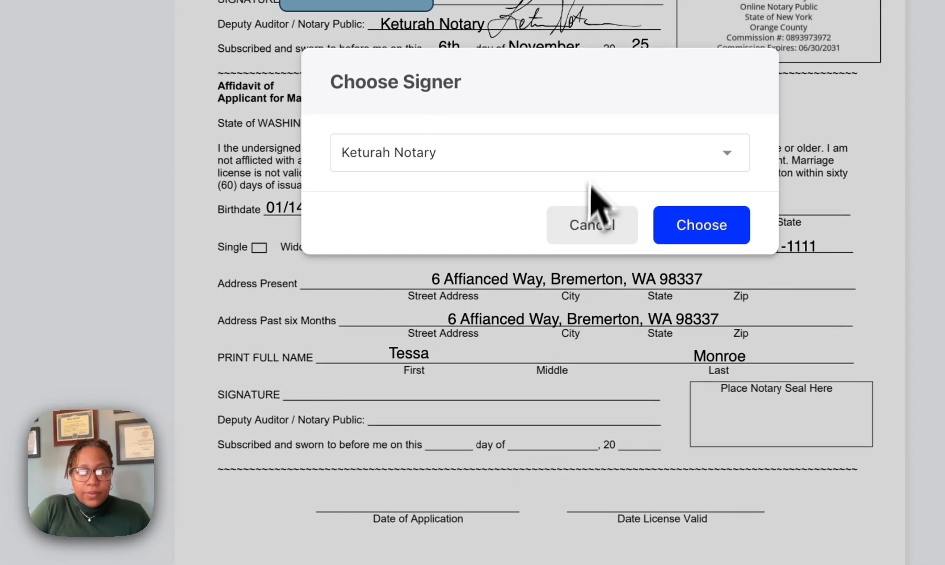
left_click(593, 152)
left_click(567, 237)
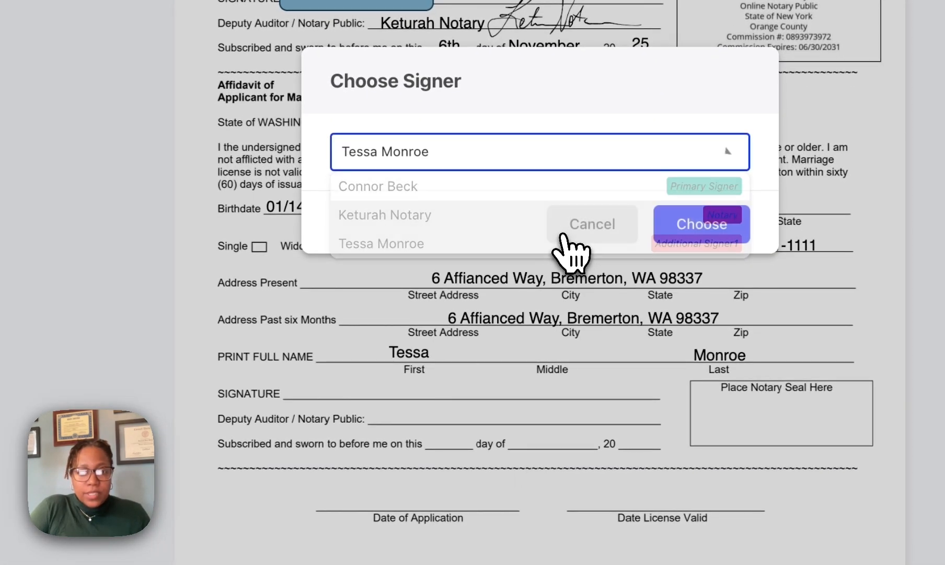
left_click(705, 230)
mouse_move(624, 502)
left_mouse_down()
mouse_move(544, 380)
mouse_move(460, 392)
mouse_move(377, 381)
left_mouse_up()
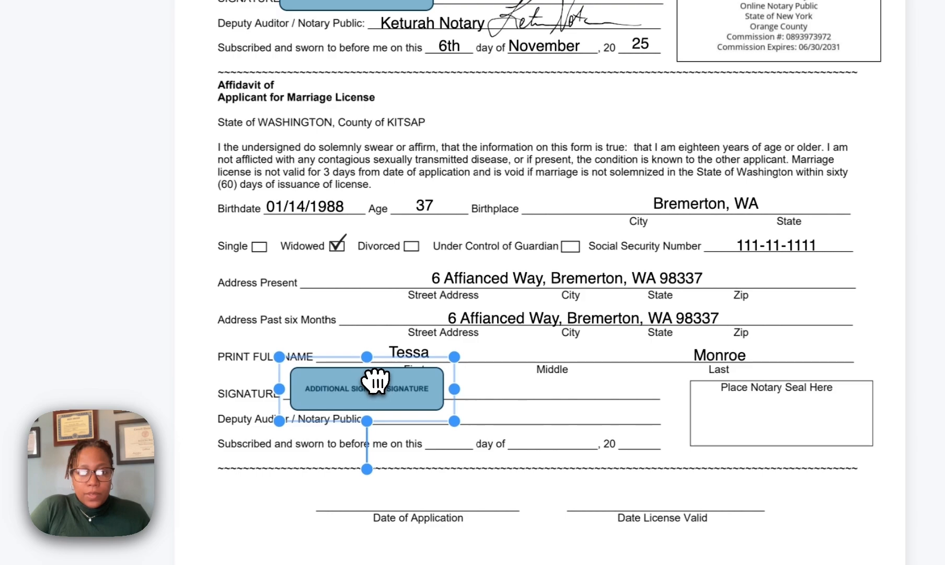
left_click(494, 455)
- Add the notary's printed name and signature to the second affidavit's Deputy Auditor / Notary Public line
left_click(483, 543)
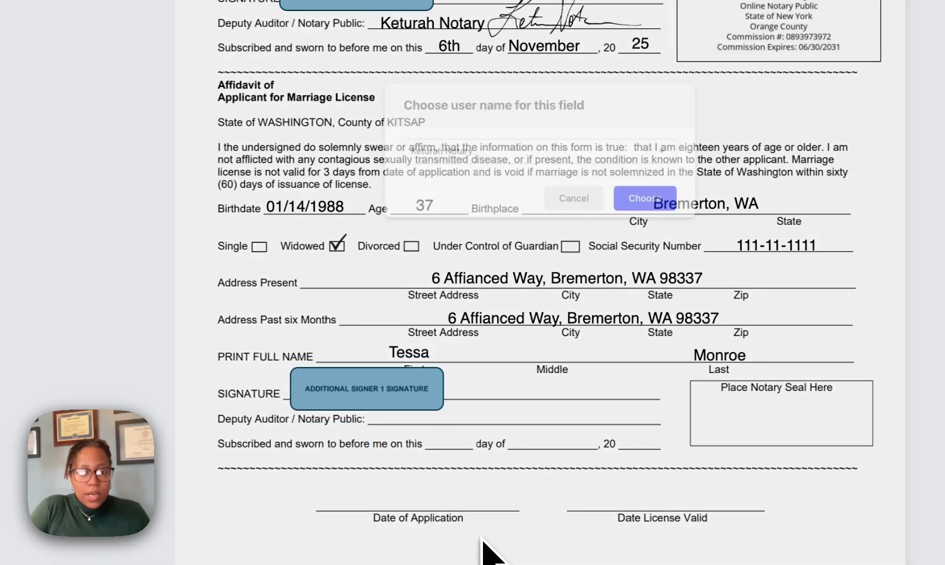
left_click(697, 230)
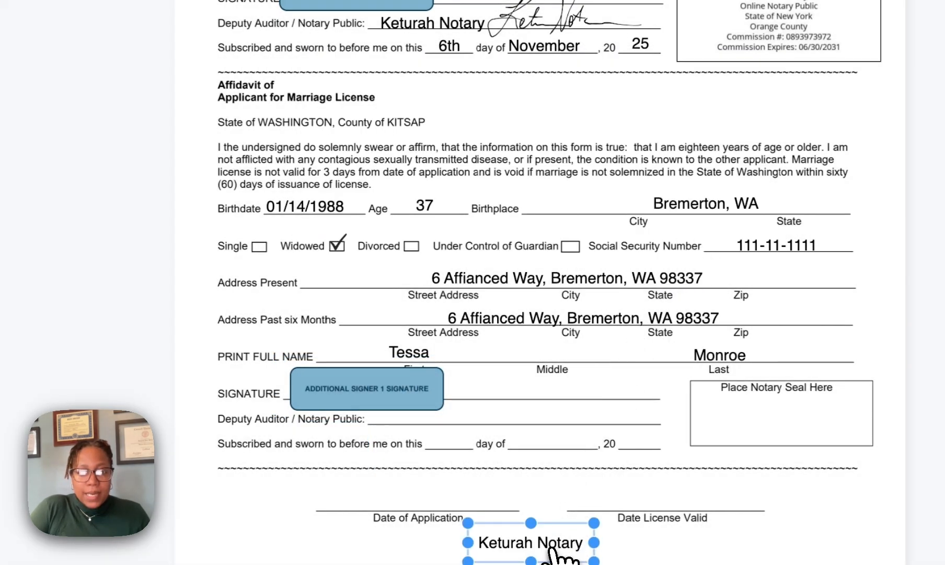
left_click_drag(550, 546, 456, 422)
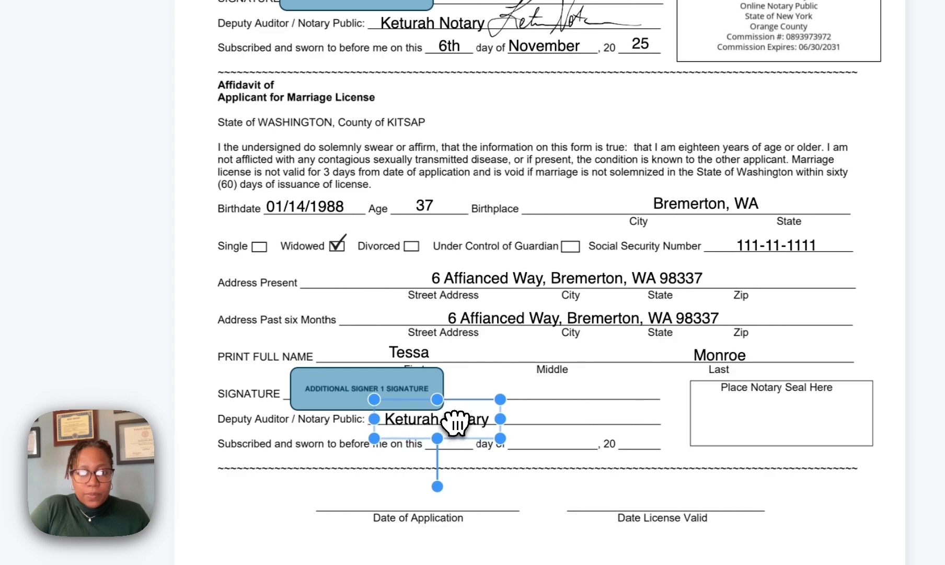
left_click(531, 436)
left_click(532, 470)
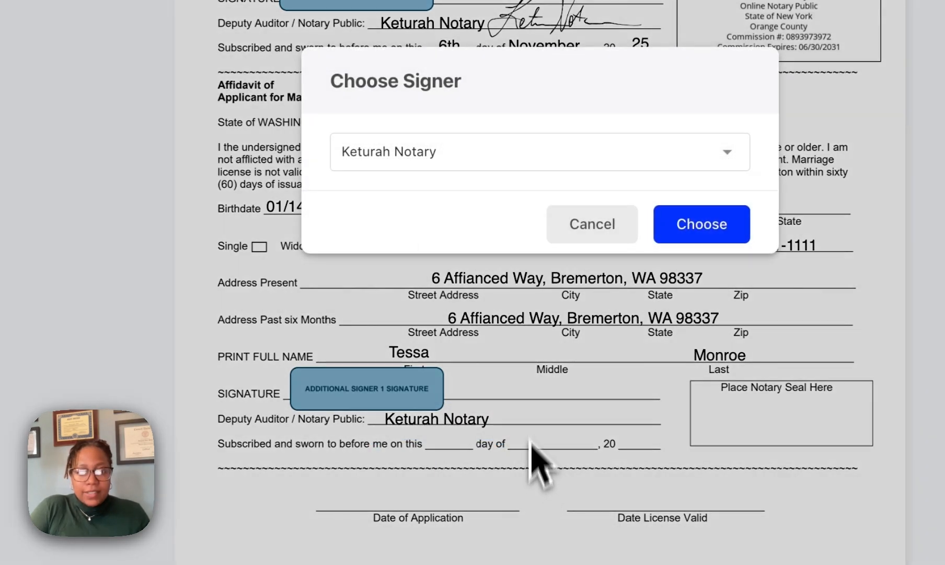
left_click(693, 225)
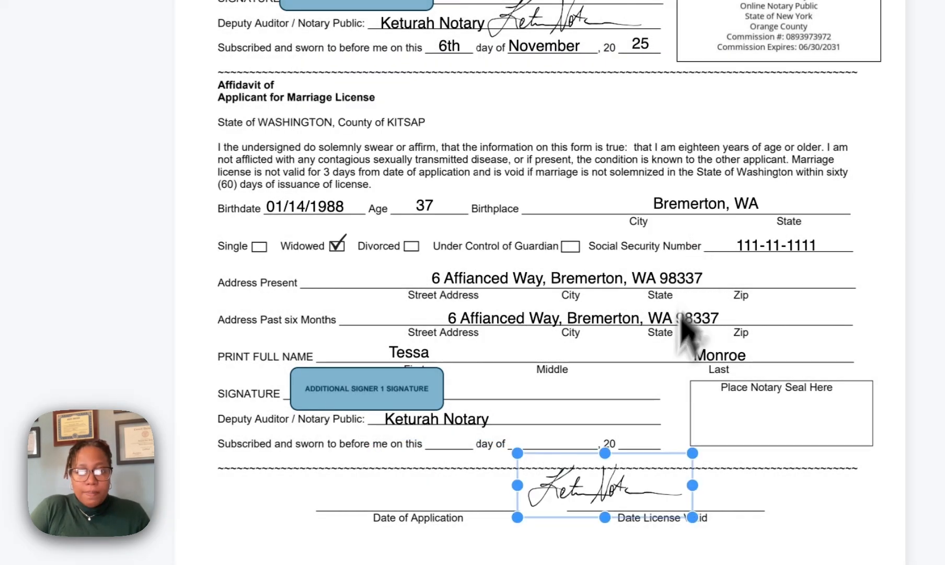
left_click_drag(625, 507, 575, 420)
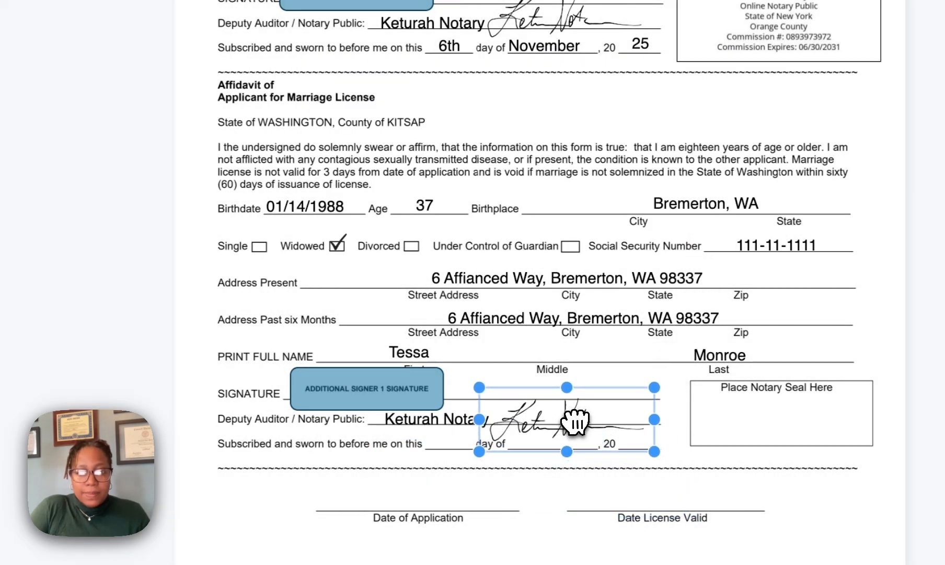
- Fill in the day as 6th and the month as November on the second affidavit's subscribed and sworn line
left_click(691, 491)
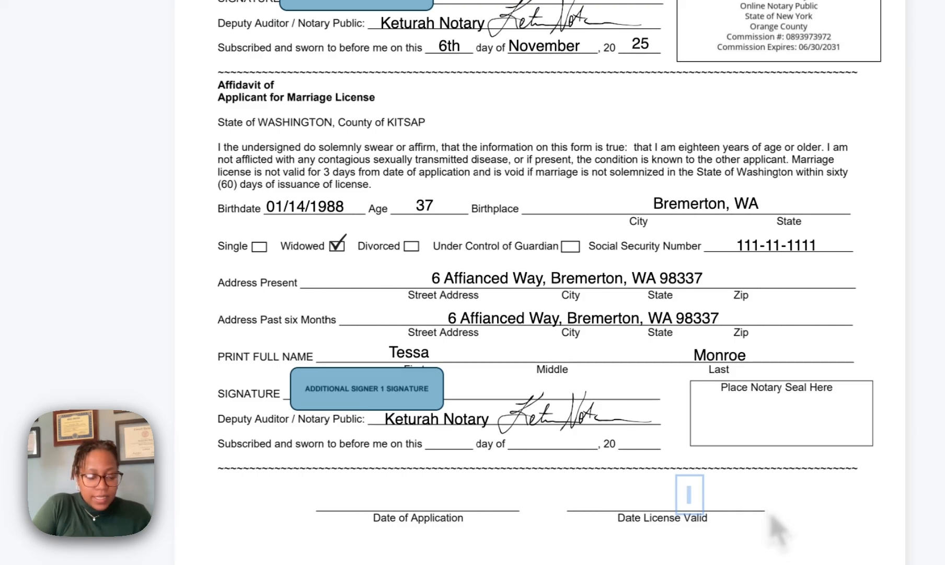
type("6th")
left_click(742, 538)
left_click_drag(705, 499, 458, 447)
left_click(557, 485)
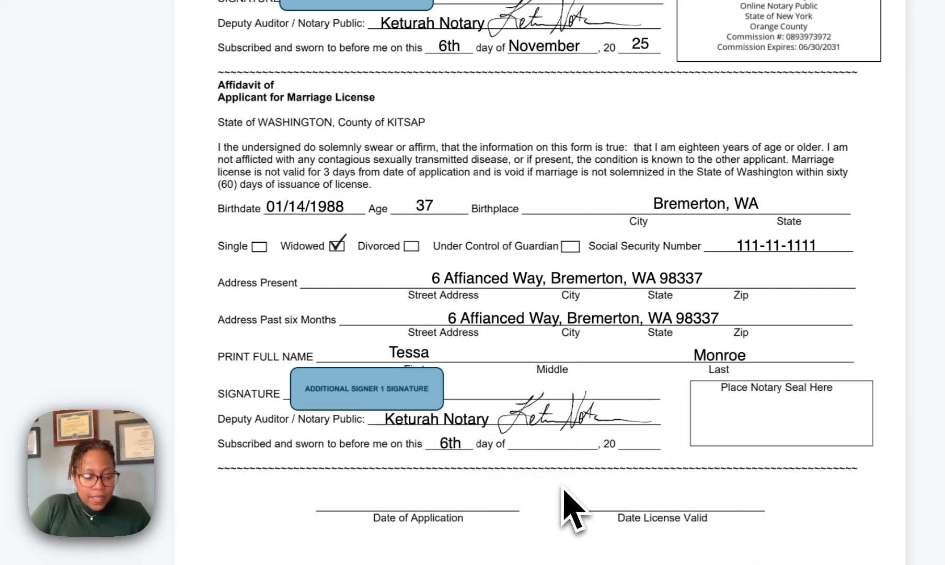
type("No")
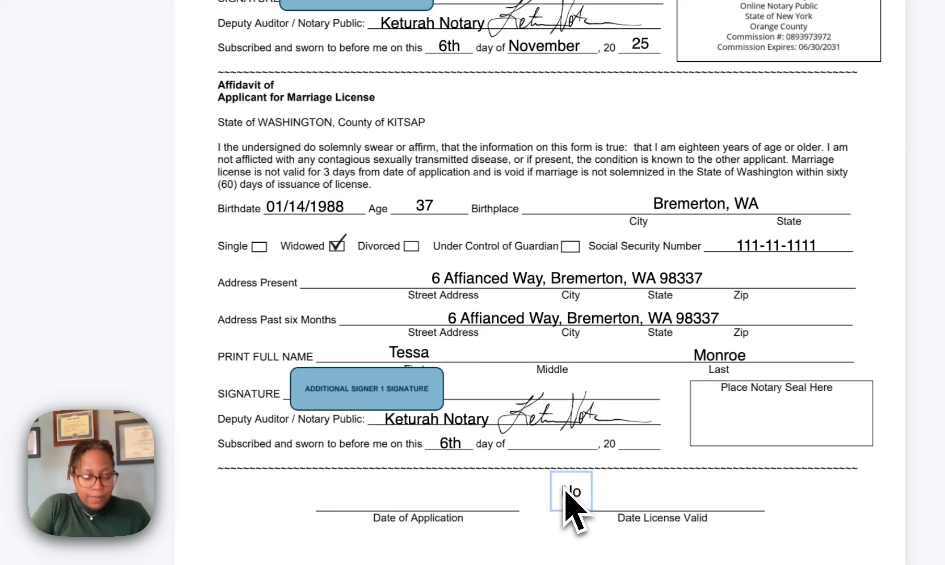
type("vember")
left_click(682, 517)
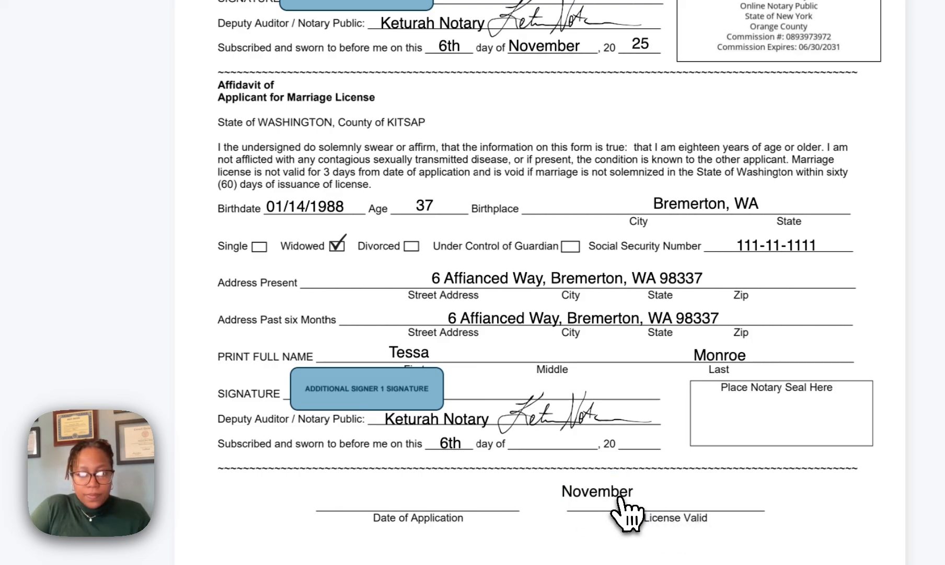
left_click_drag(620, 500, 572, 452)
- Add the year 25 after the printed 20 on the second affidavit's subscribed and sworn line
left_click(616, 497)
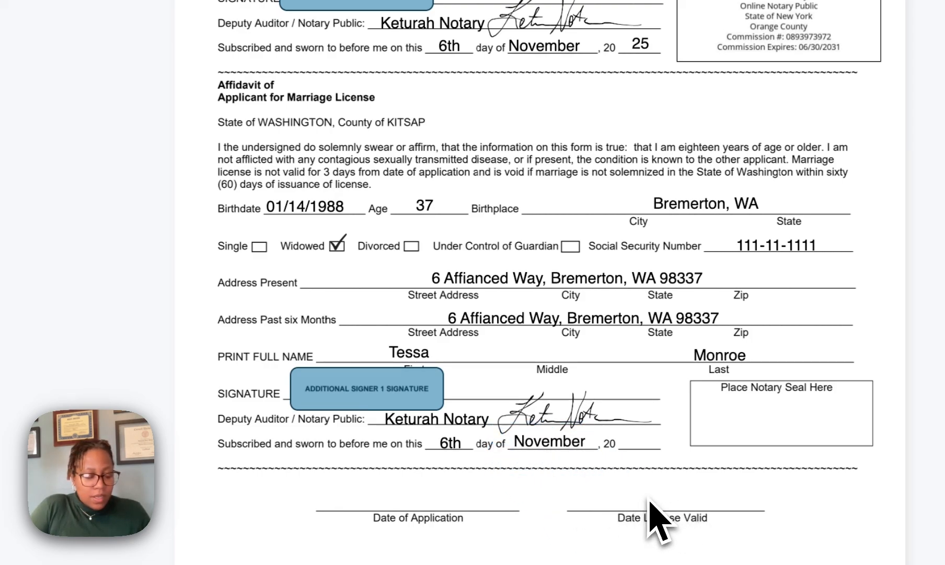
type("25")
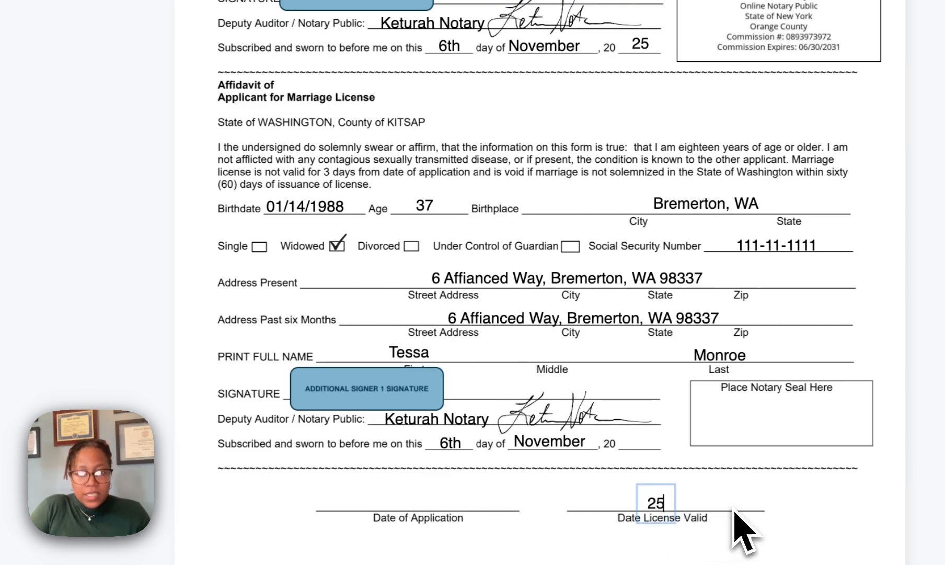
left_click(695, 508)
left_click_drag(660, 503, 645, 446)
left_click(726, 491)
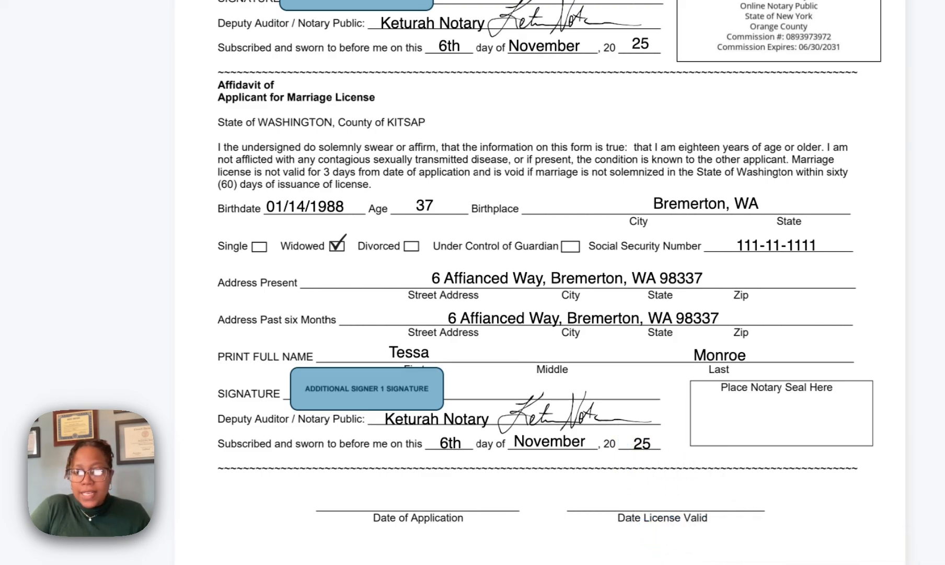
- Insert the notary seal and place it over the second affidavit's Place Notary Seal Here box
left_click_drag(944, 304, 599, 392)
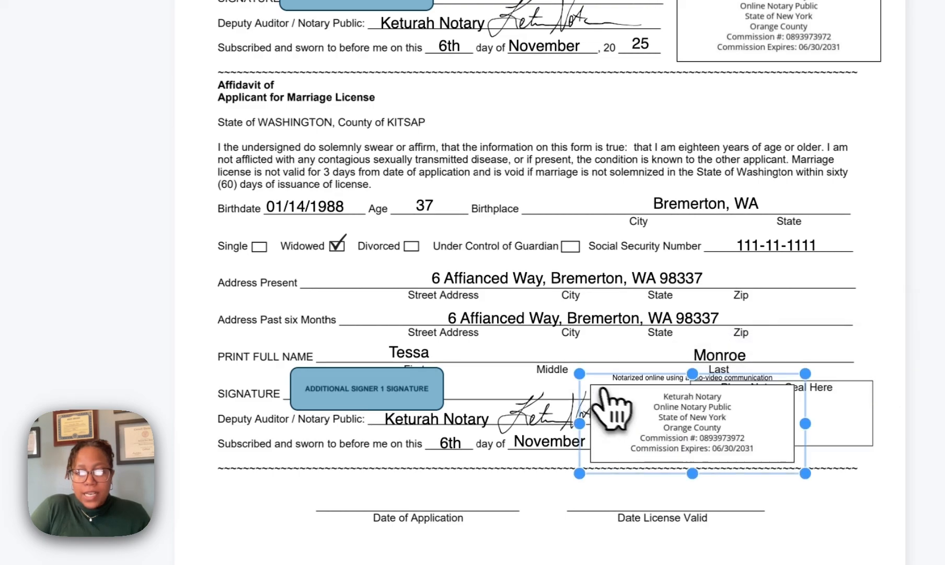
left_click_drag(686, 419, 772, 415)
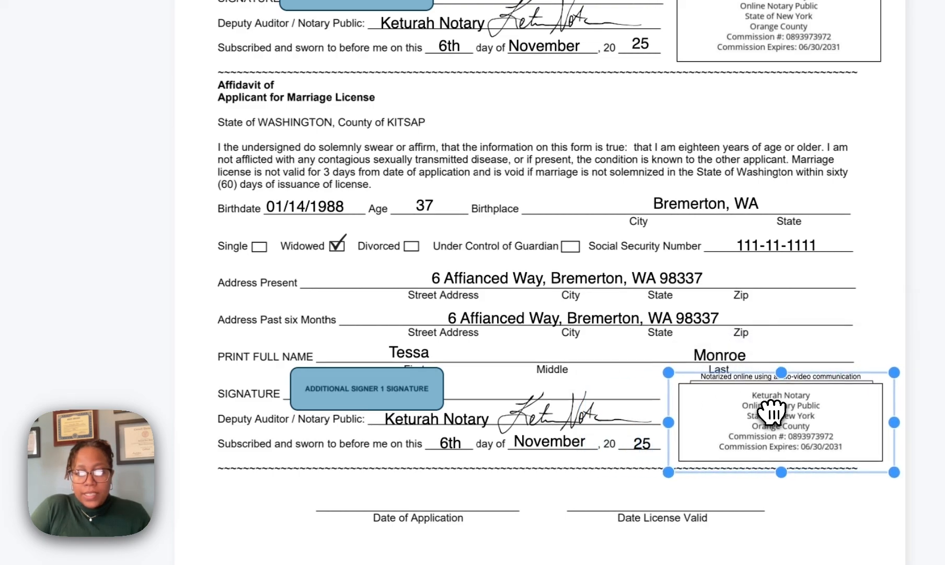
left_click(824, 496)
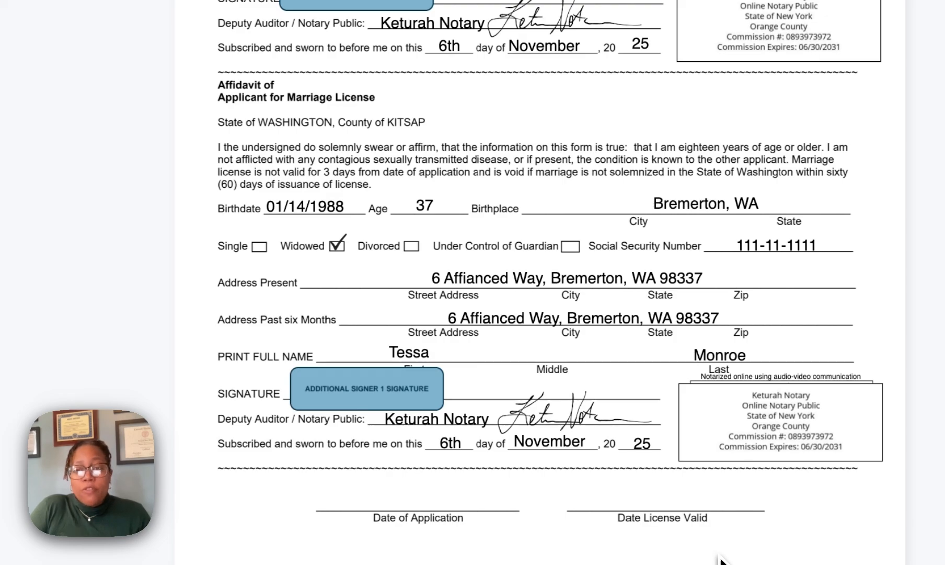
scroll(721, 559, "up", 1)
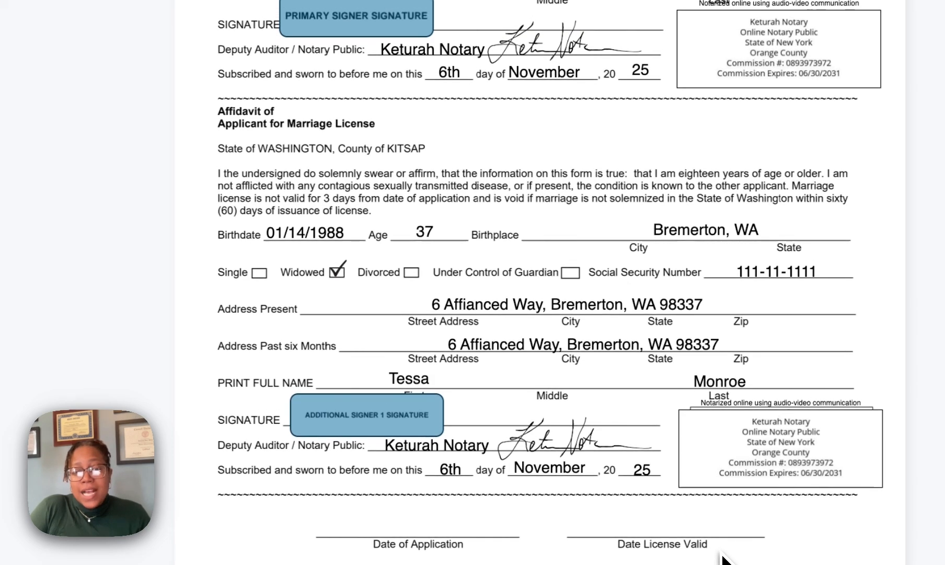
scroll(721, 560, "up", 1)
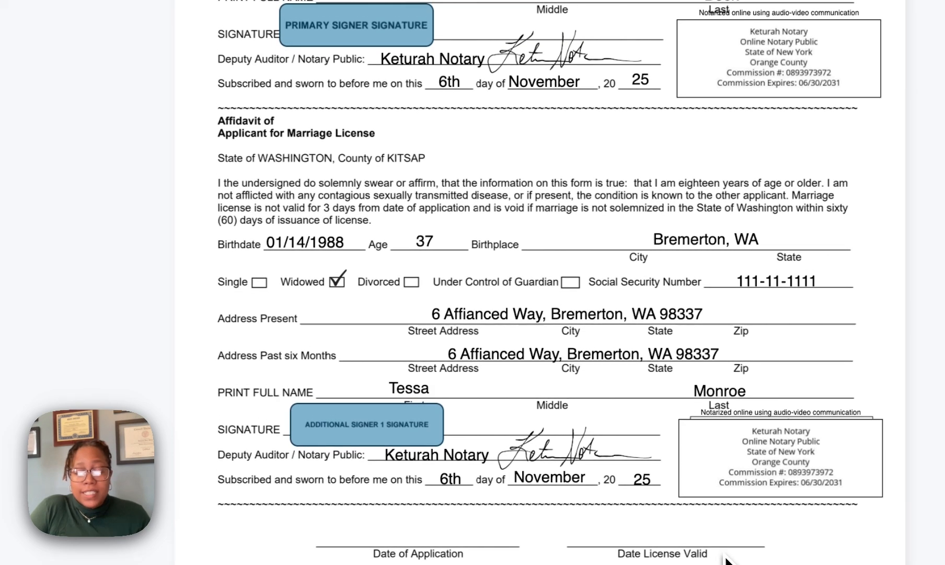
scroll(721, 558, "up", 3)
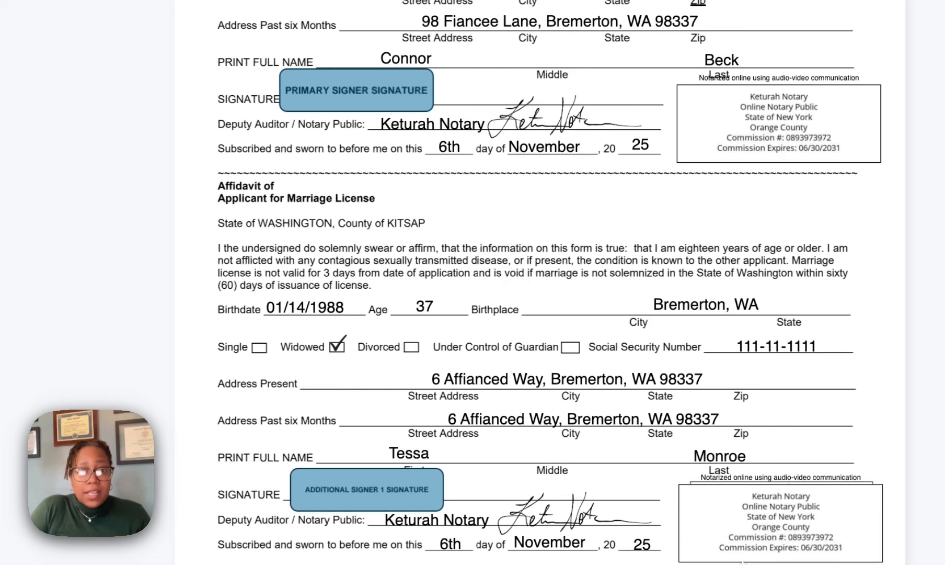
scroll(742, 562, "up", 3)
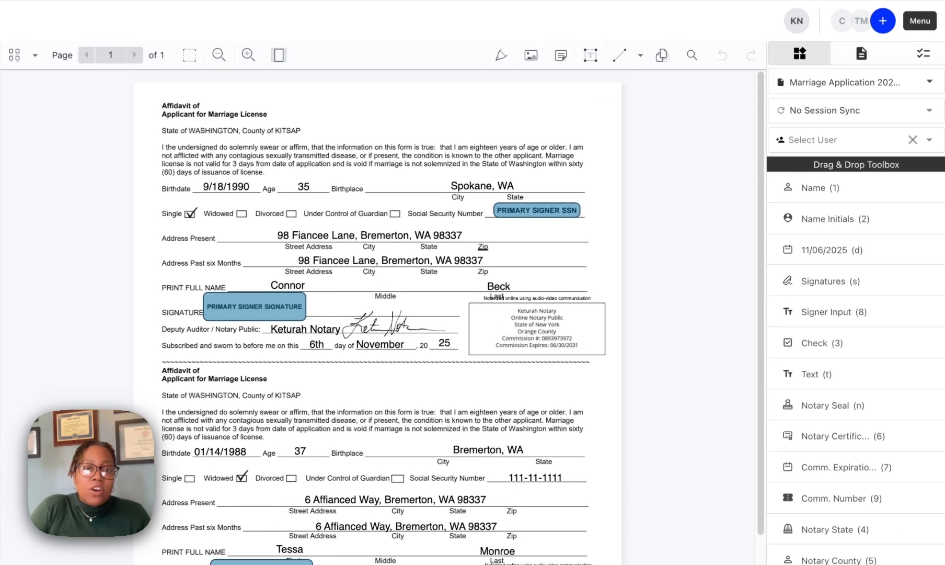